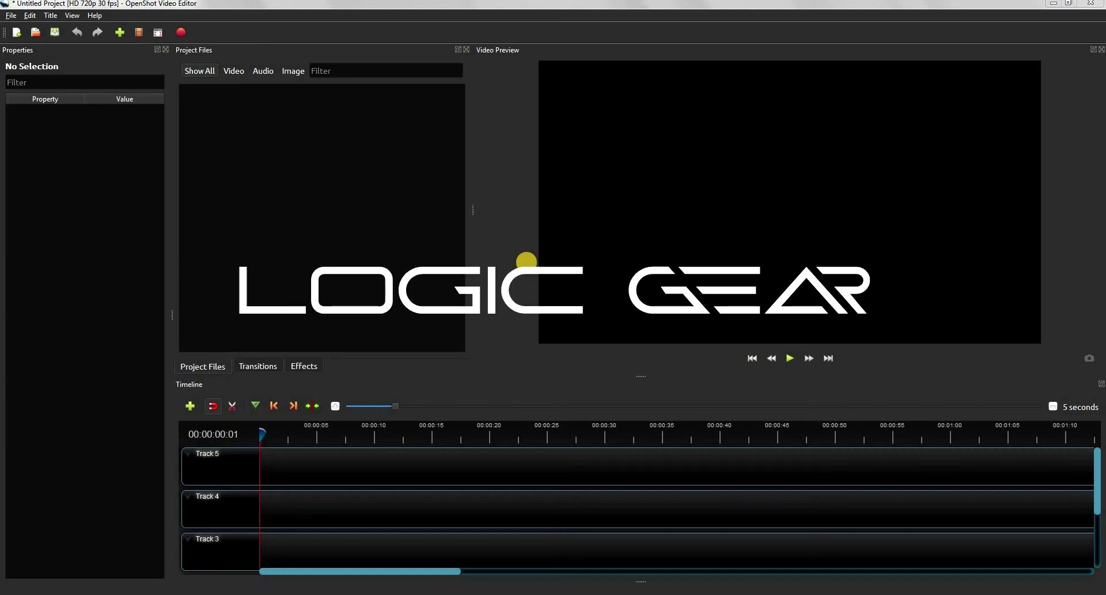
Step: Import the Highland Cows video file into the project through File > Import Files
click(11, 16)
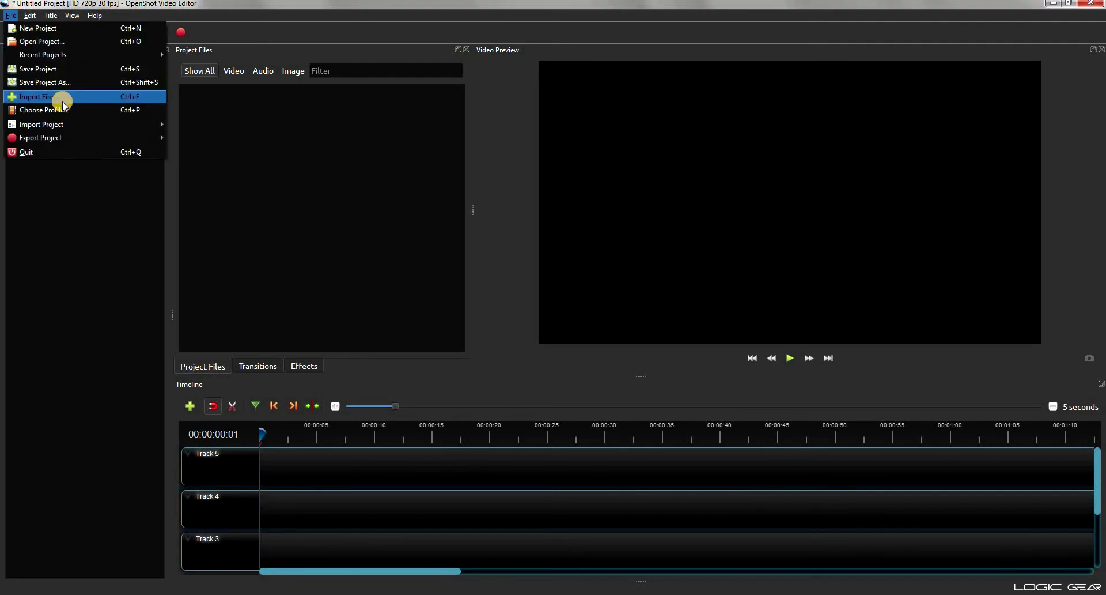
click(79, 98)
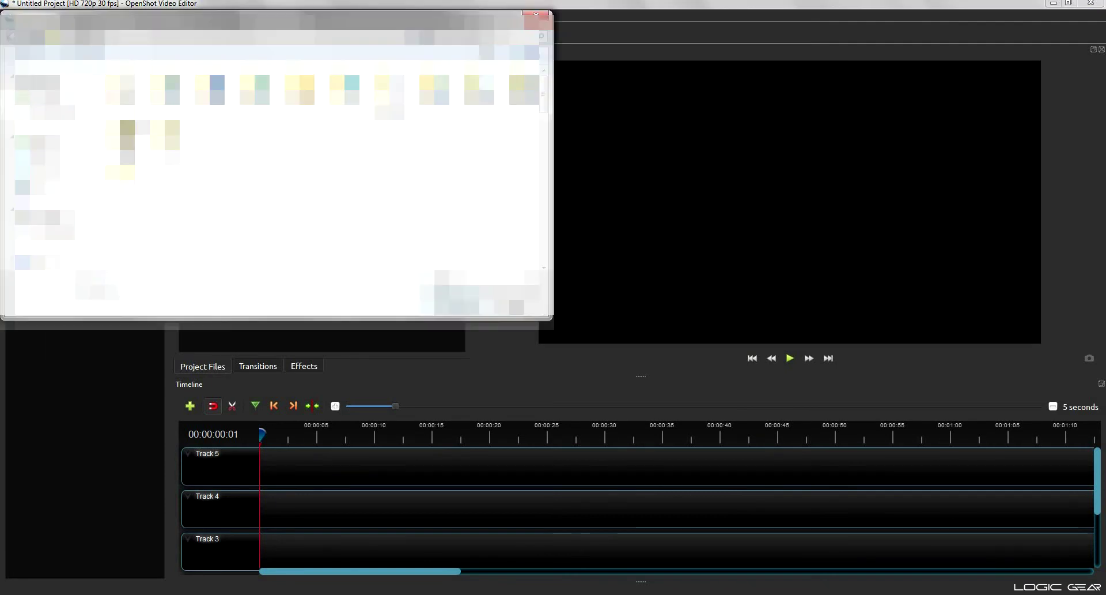
double_click(273, 171)
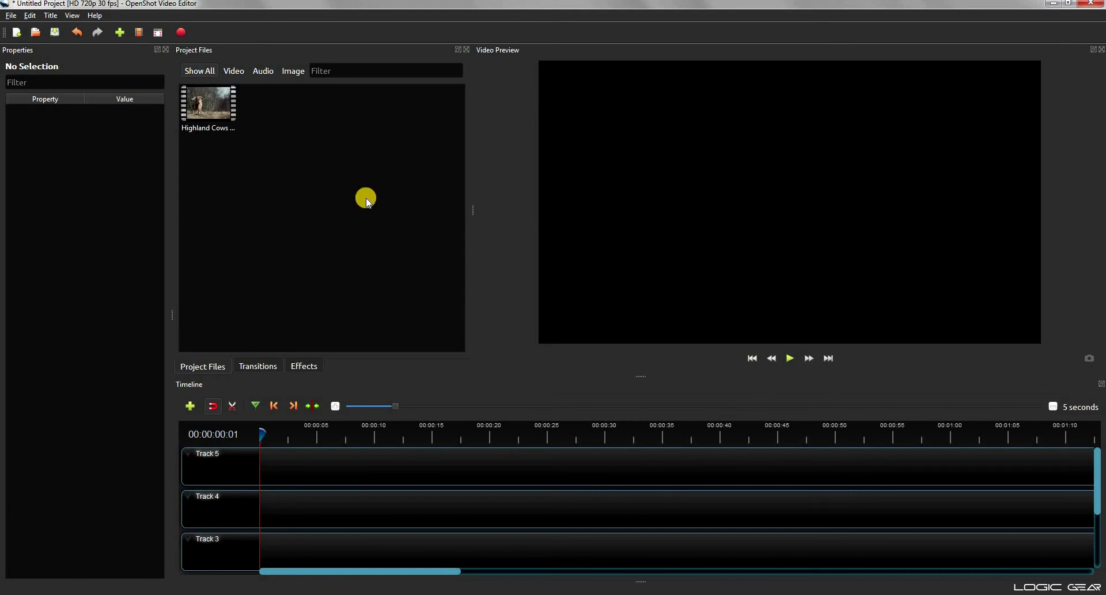
Step: Place the Highland Cows clip on Track 5 at zero and park the playhead at 00:00:08:17
drag(208, 105, 271, 456)
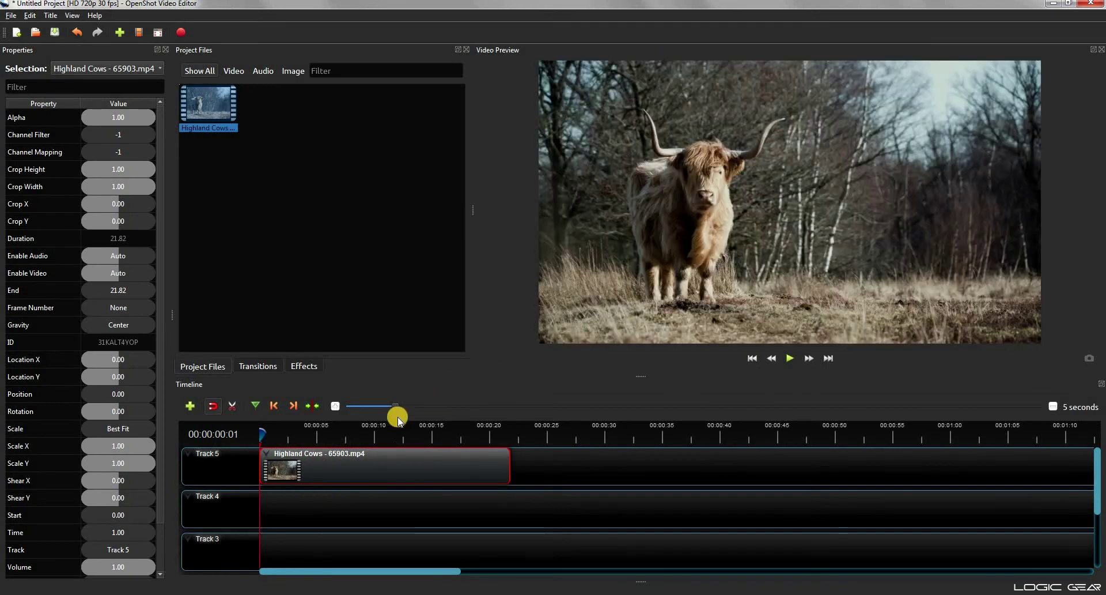
scroll(335, 433, up, 4)
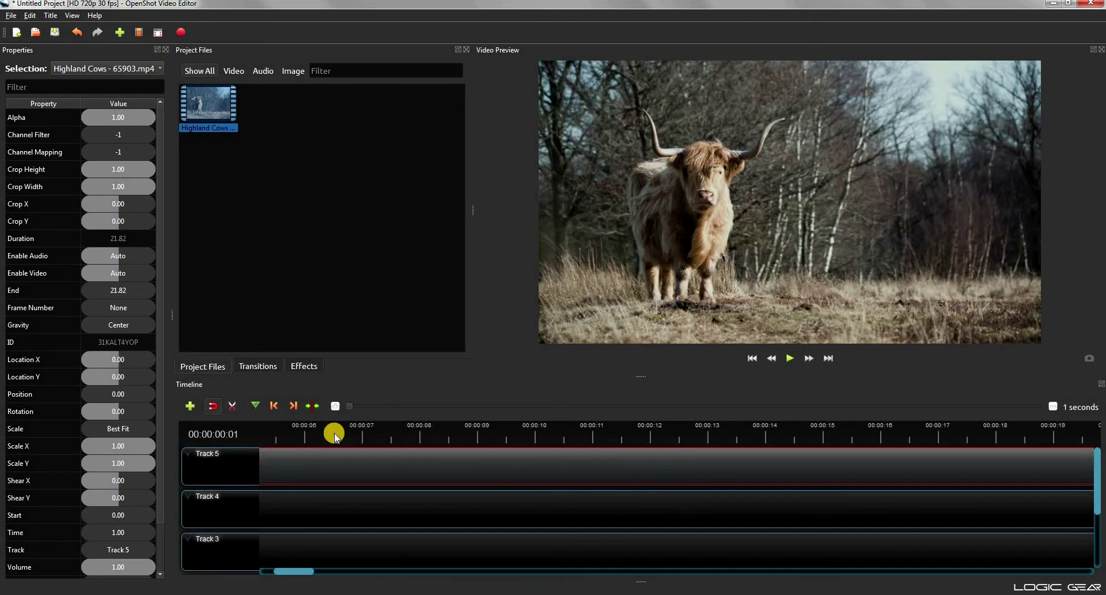
scroll(334, 433, down, 2)
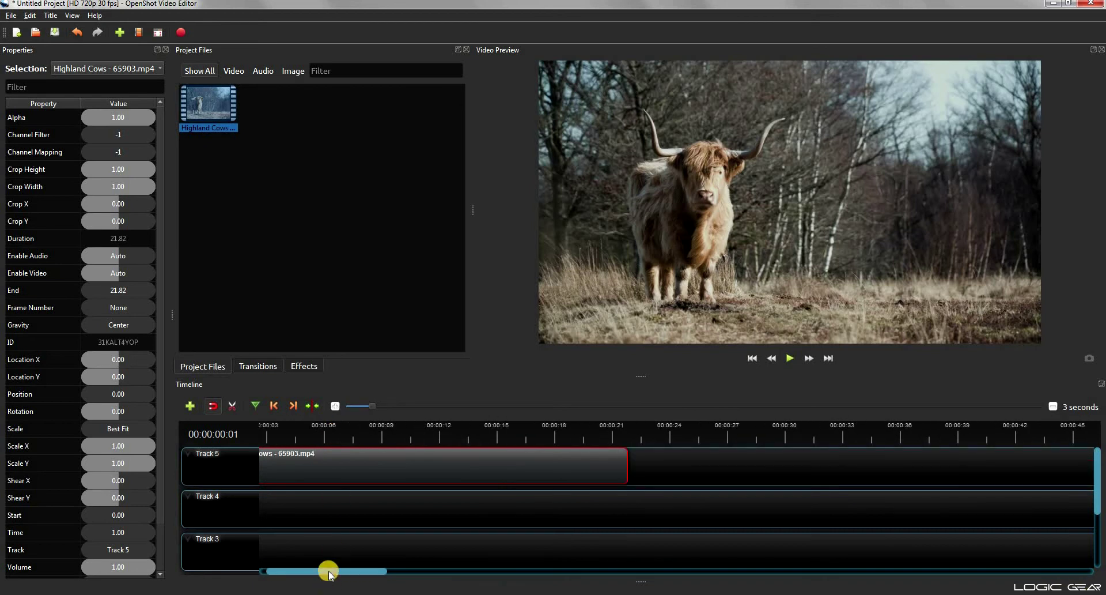
drag(329, 570, 304, 571)
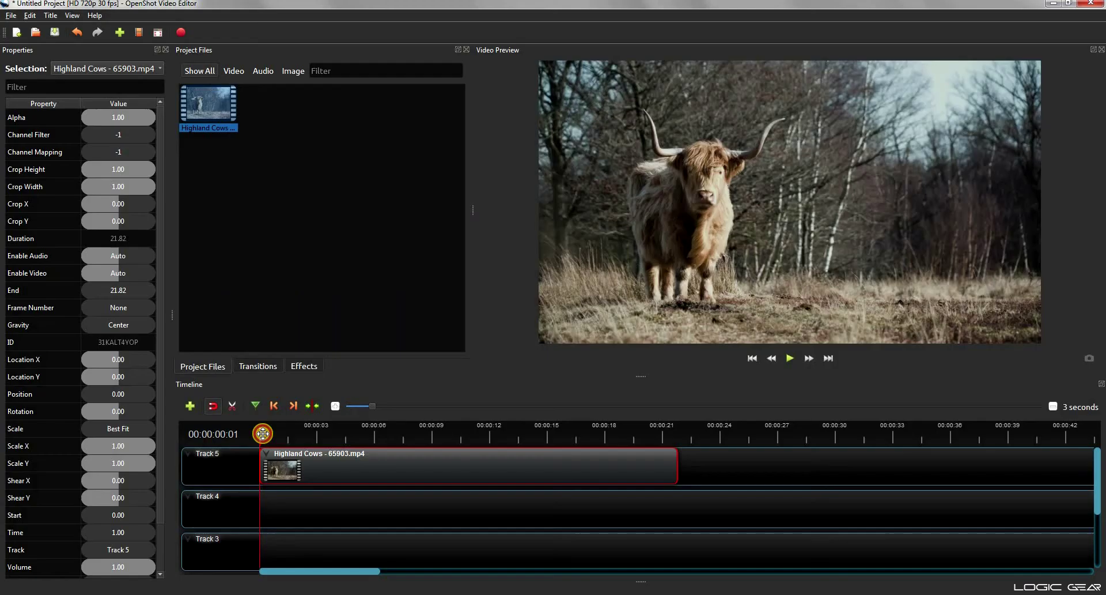
drag(445, 333, 835, 334)
drag(356, 433, 424, 434)
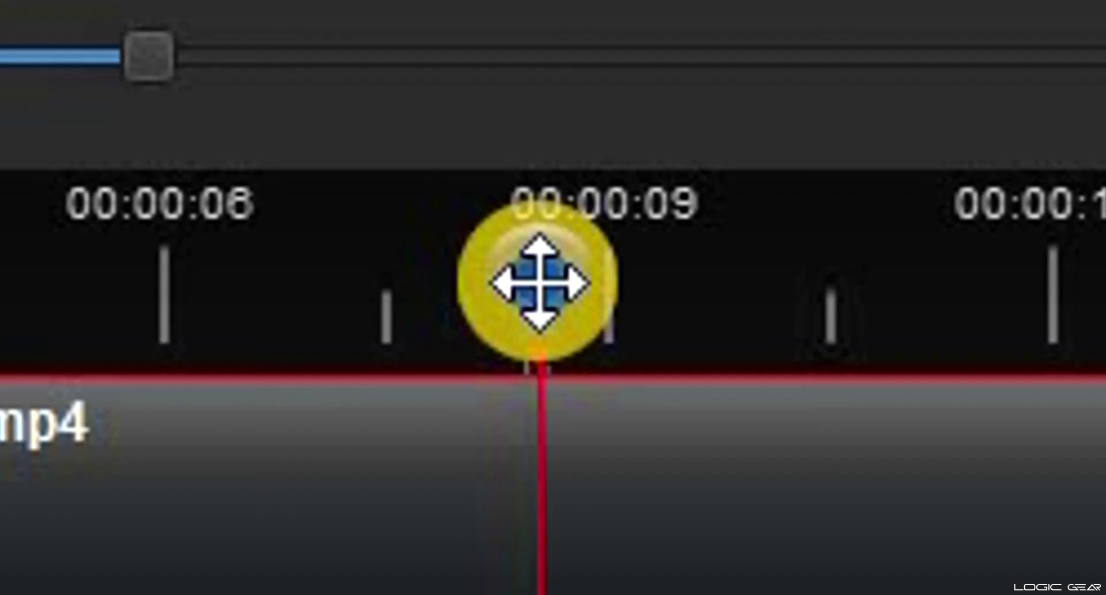
Step: Slice All, keeping both sides, at 00:00:08:17 and again at 00:00:11:19
right_click(422, 433)
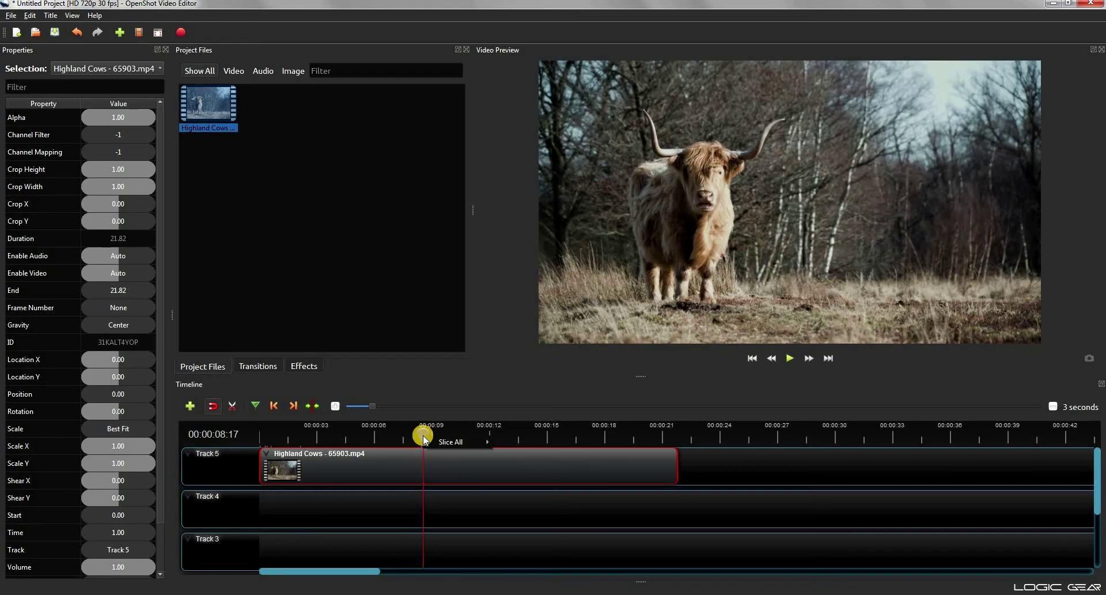
mouse_move(447, 440)
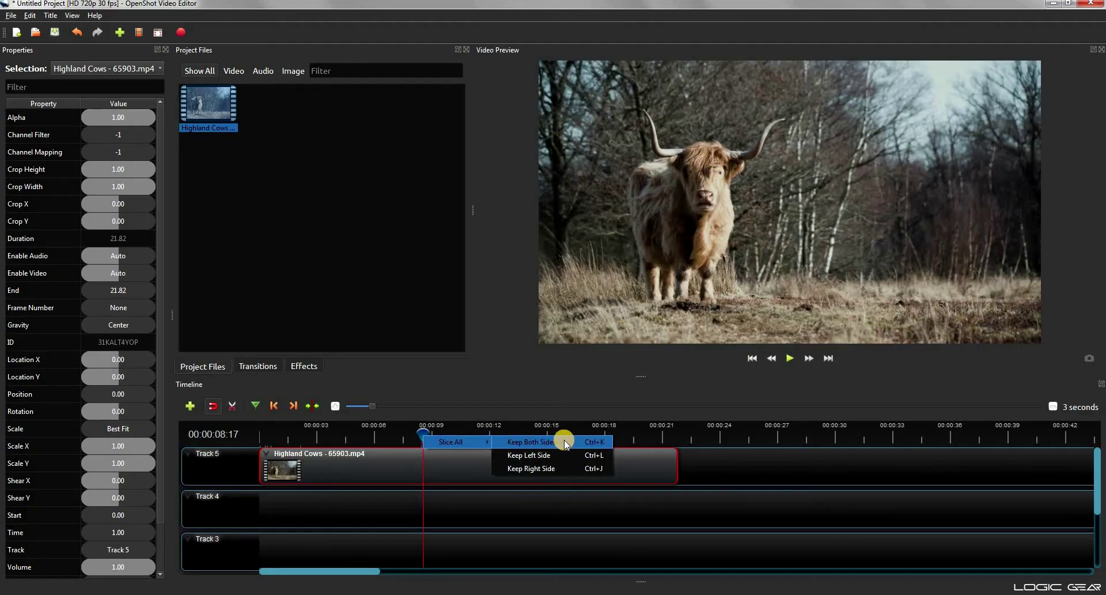
click(565, 443)
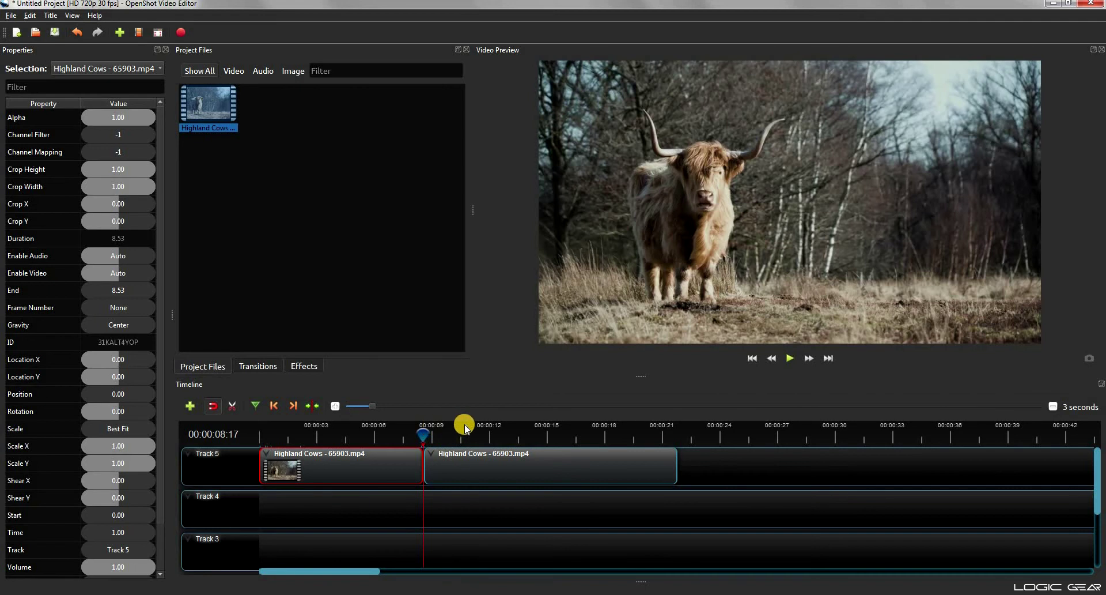
drag(424, 430, 480, 434)
right_click(481, 433)
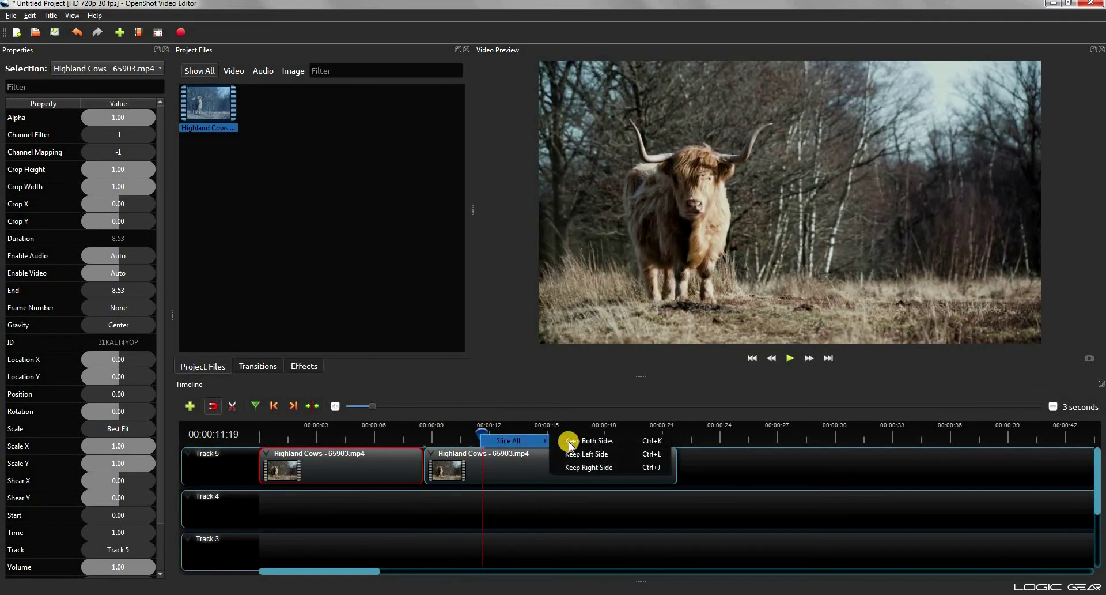
click(614, 442)
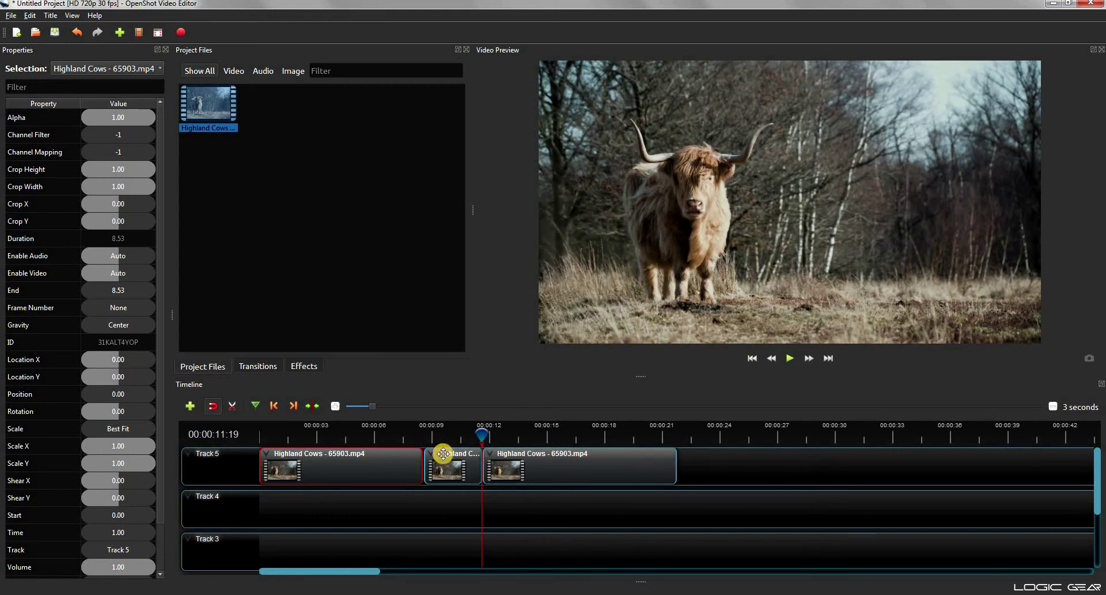
click(640, 377)
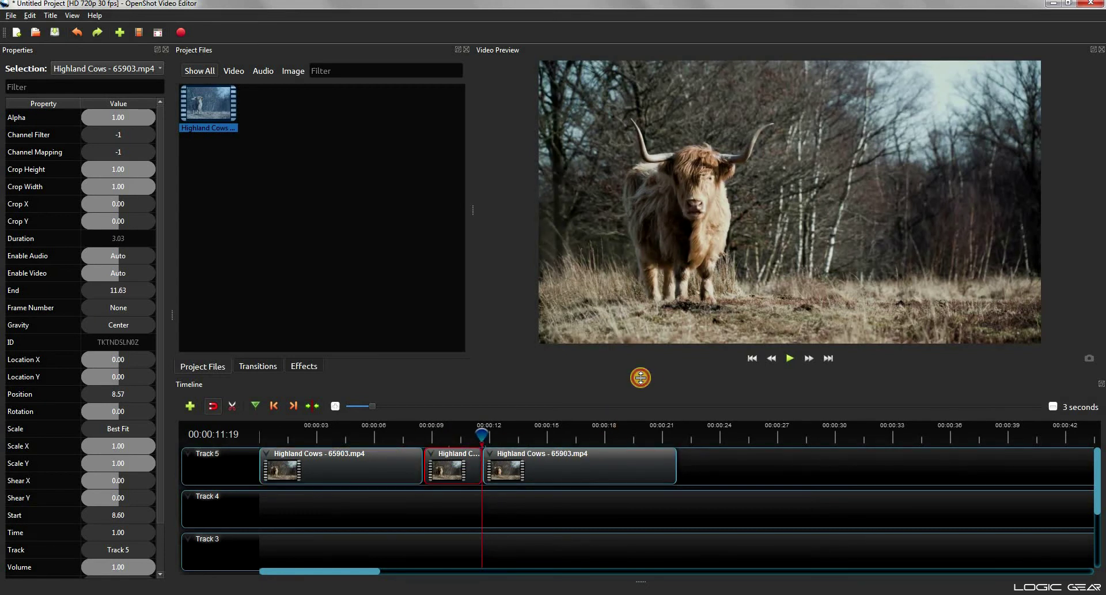
scroll(453, 473, up, 2)
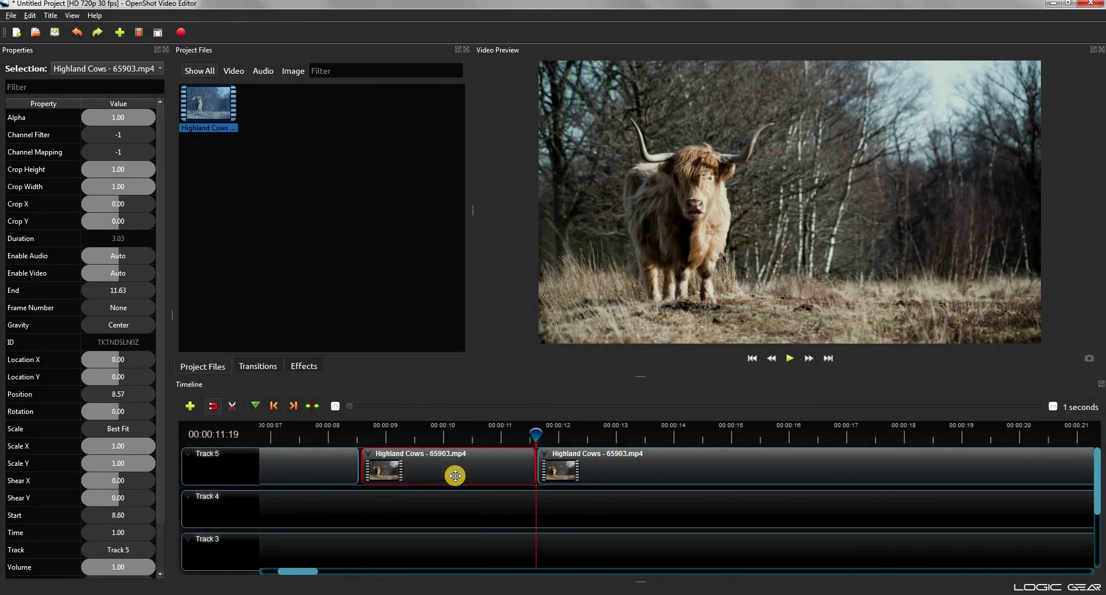
drag(297, 570, 293, 571)
drag(641, 431, 534, 433)
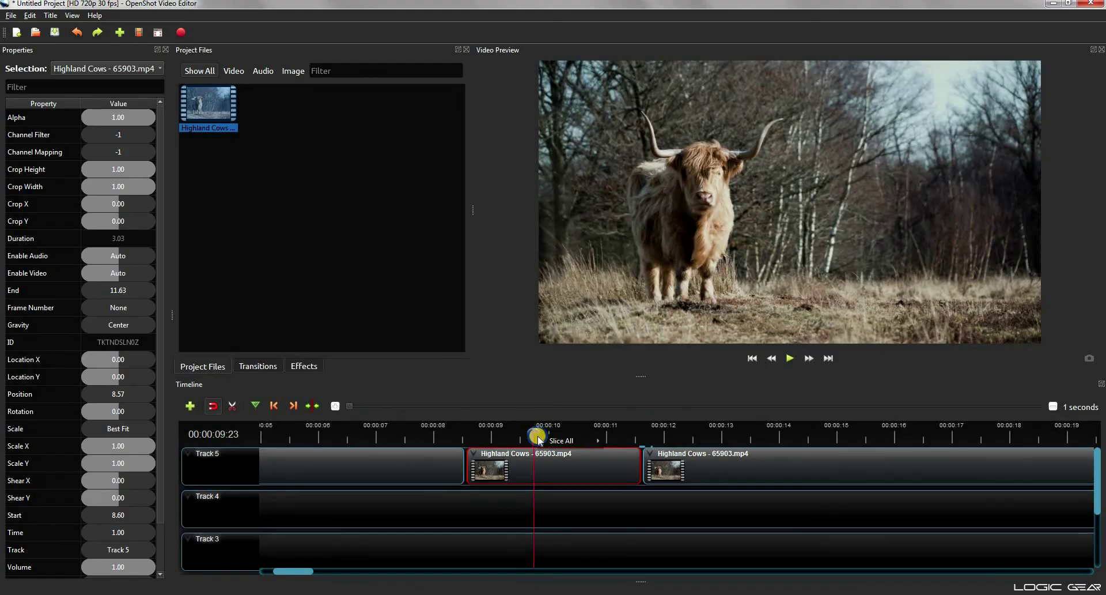
right_click(544, 461)
mouse_move(588, 440)
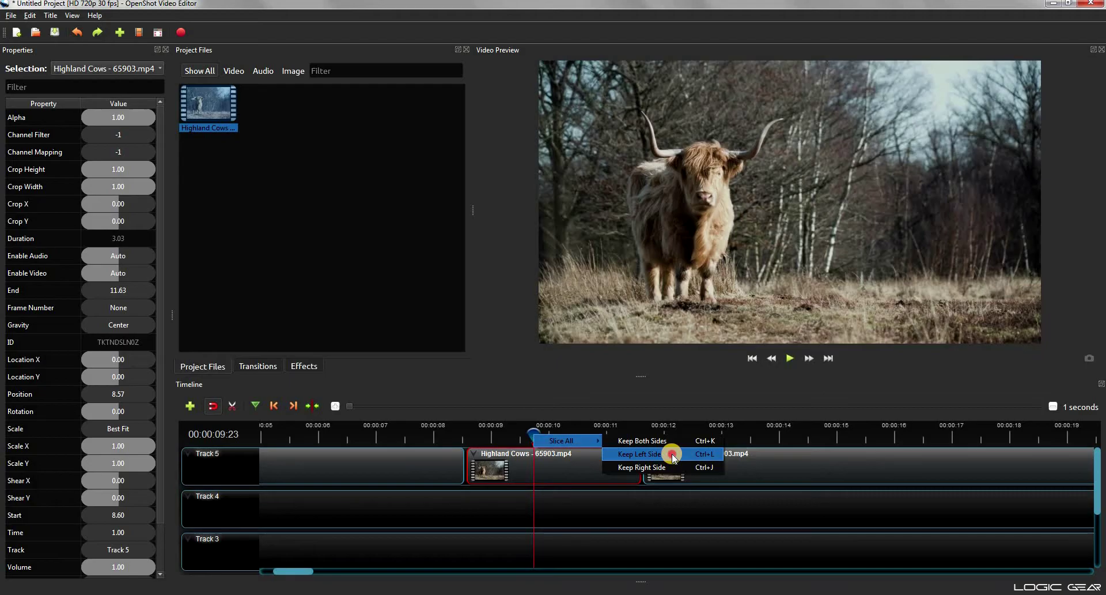
click(631, 372)
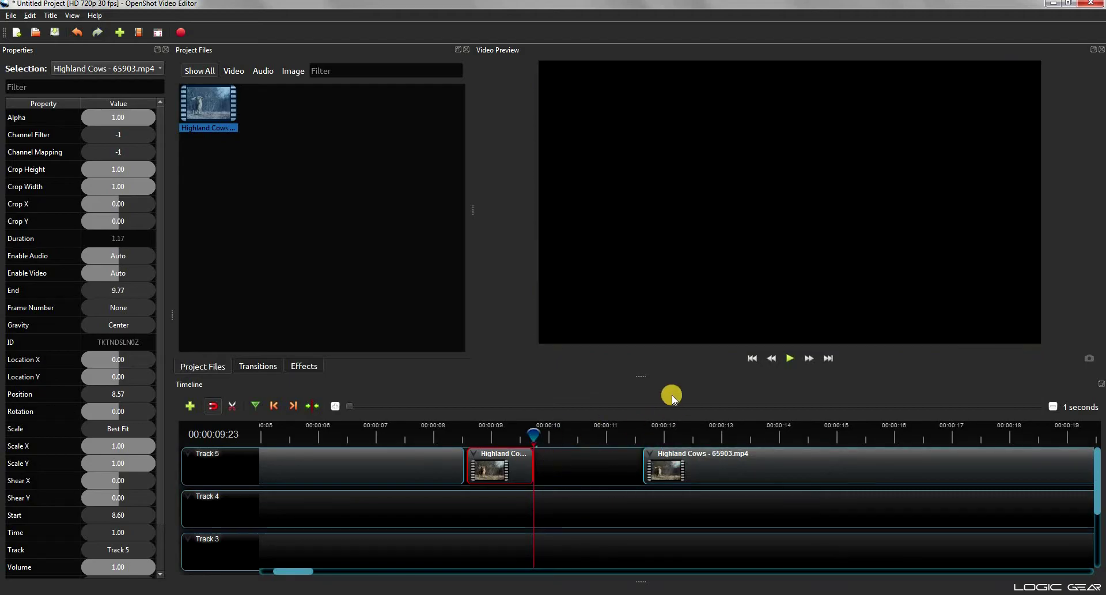
key(ctrl+z)
right_click(534, 435)
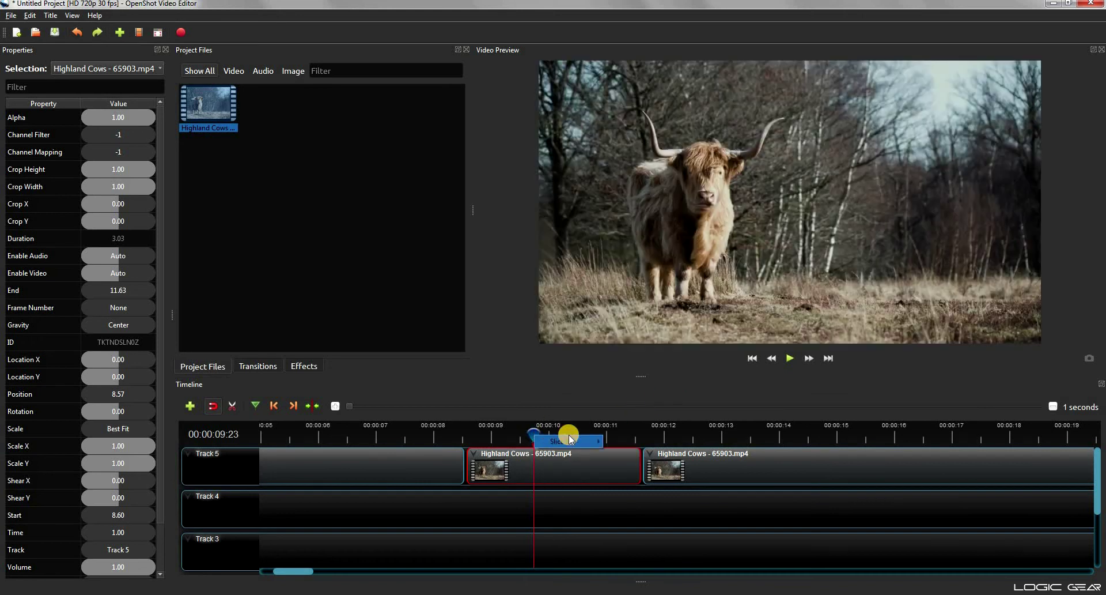
mouse_move(571, 441)
click(655, 464)
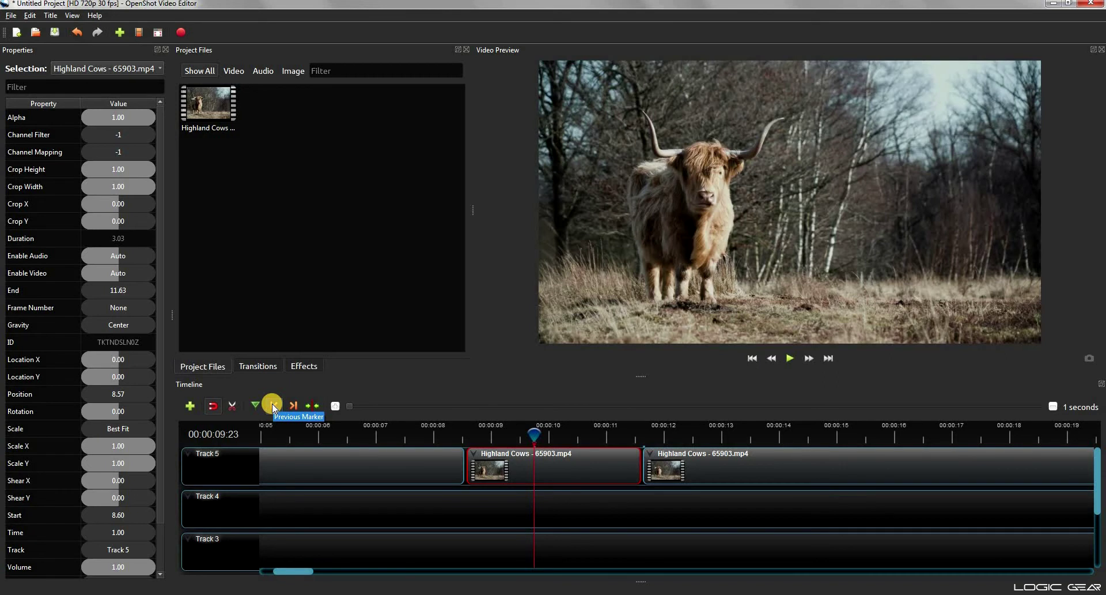
Step: Jump the playhead back to the middle clip's start at 00:00:08:18 with Previous Marker
click(272, 403)
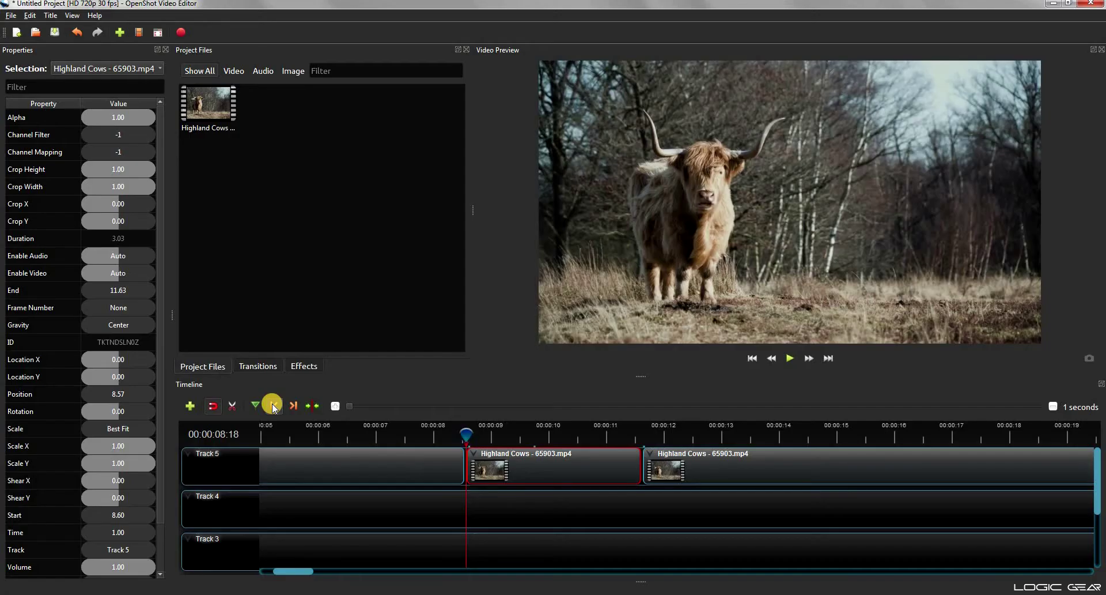
Step: Insert start keyframes on Location X/Y (0.00) and Scale X/Y (1.00), then jump to the clip's end
right_click(87, 360)
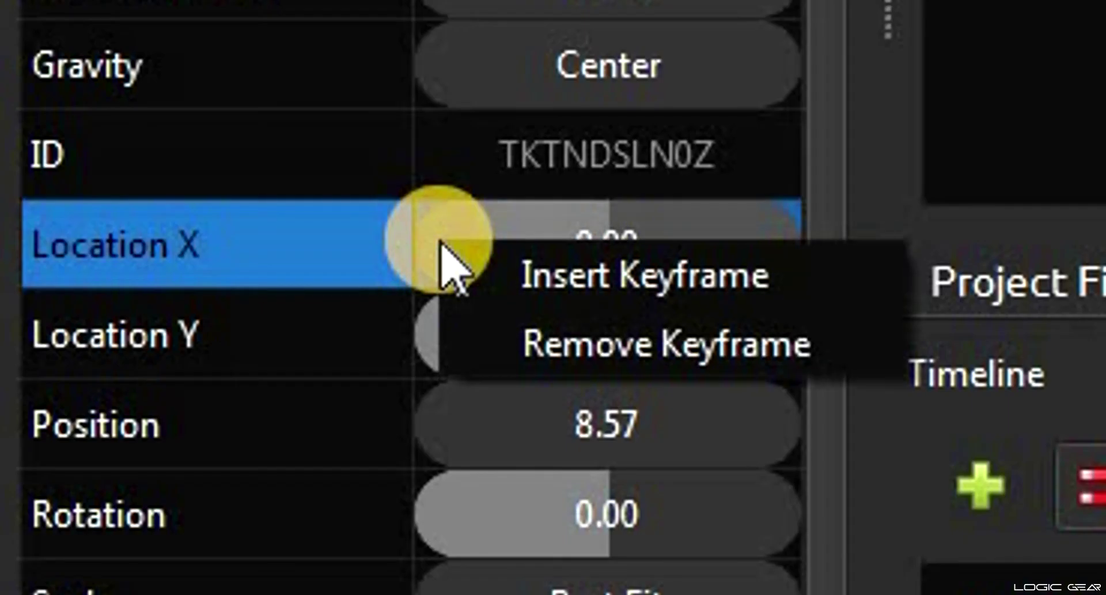
click(724, 277)
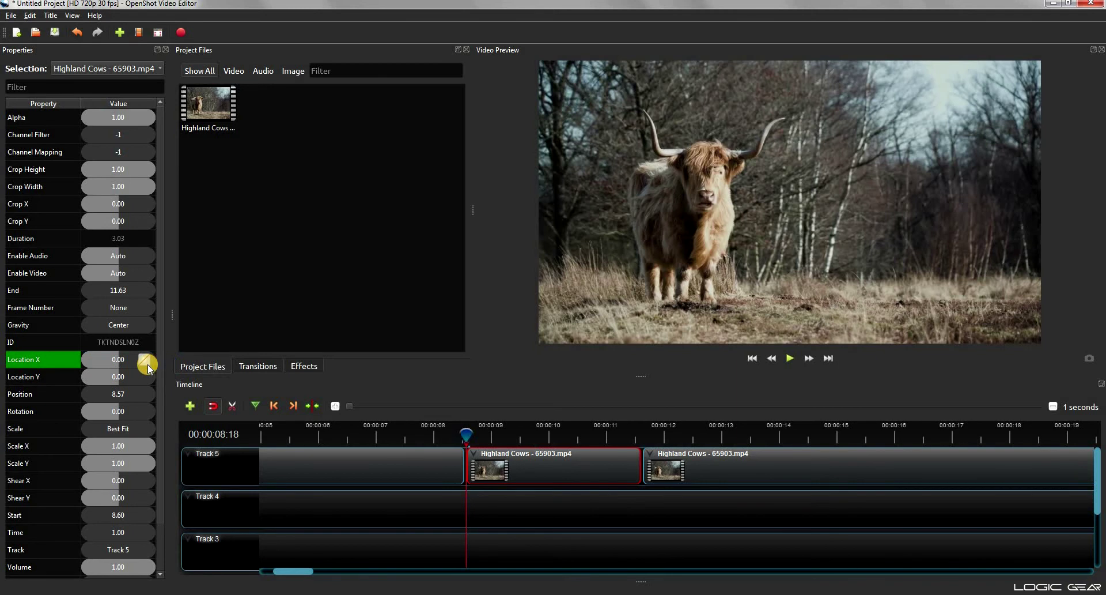
right_click(91, 374)
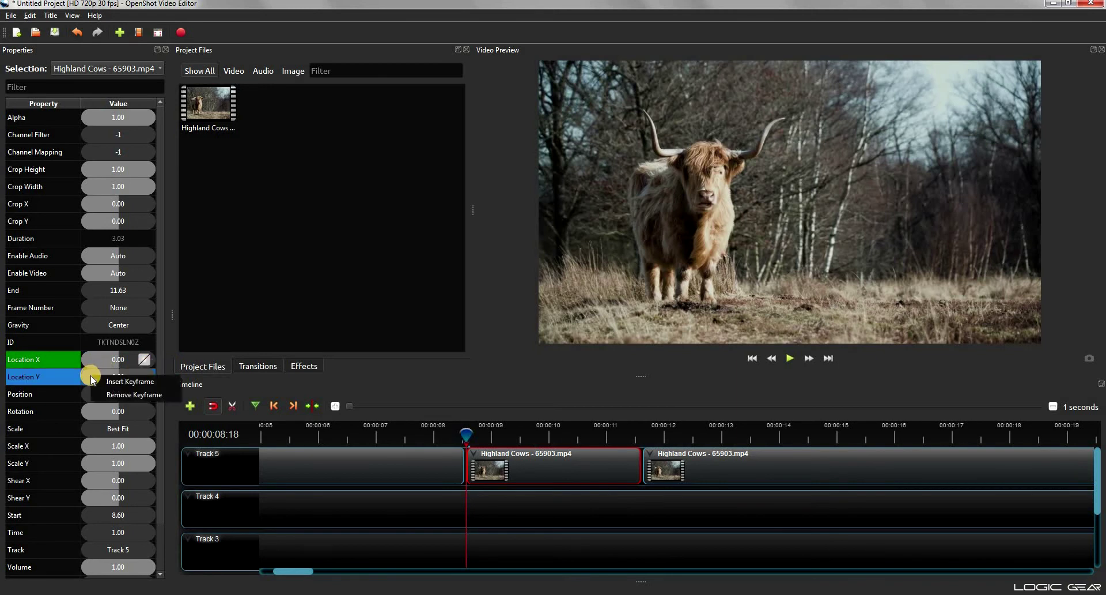
click(129, 377)
right_click(95, 448)
click(134, 450)
right_click(95, 462)
click(134, 465)
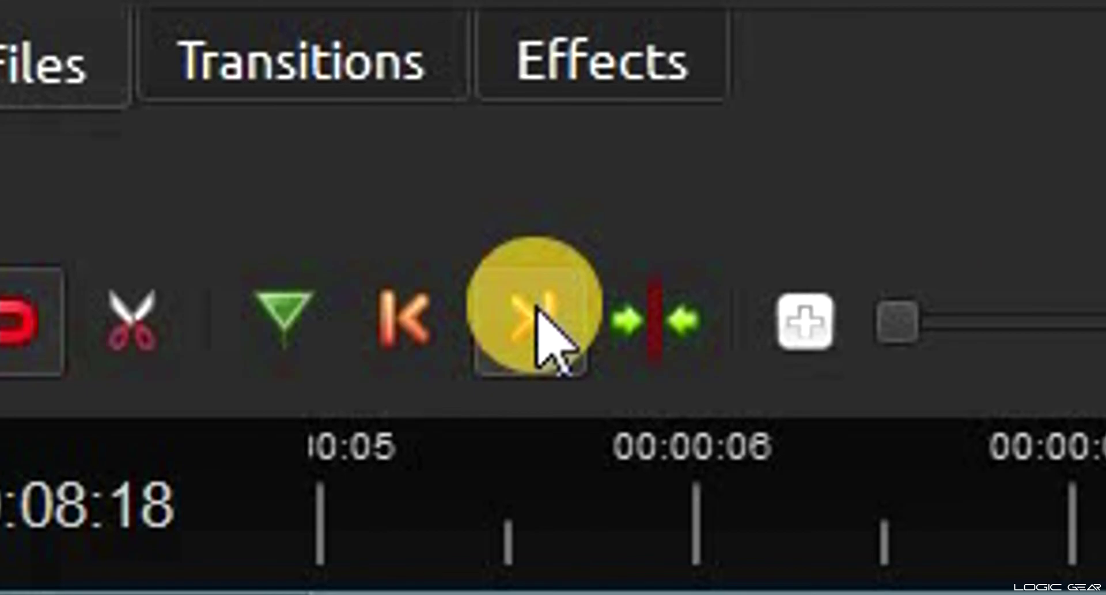
click(537, 309)
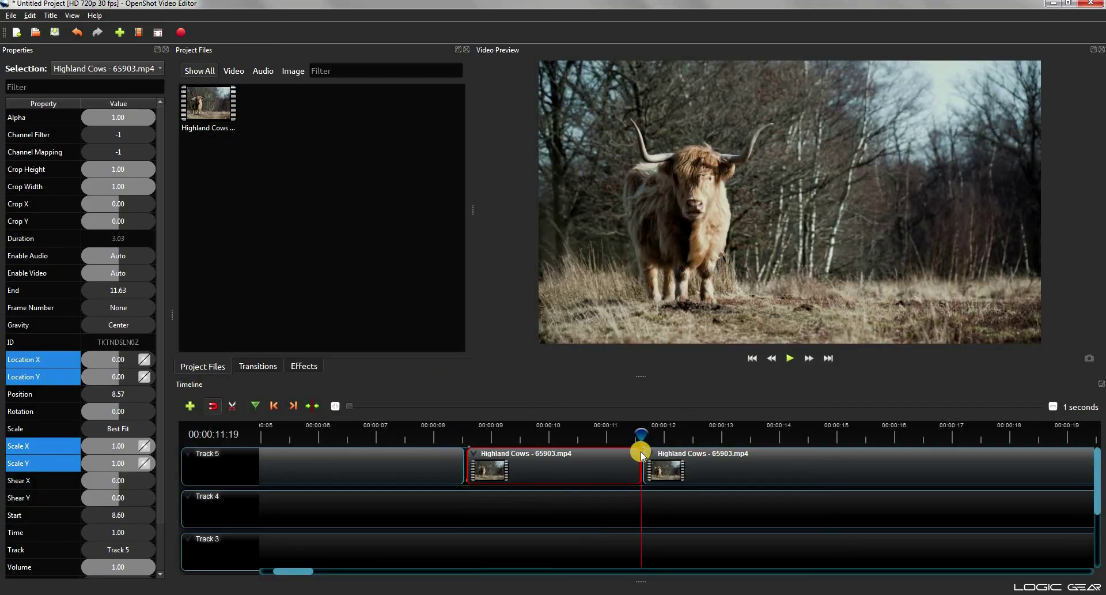
Step: Transform the clip's end frame to scale 1.63 at Location X 0.25, Y -0.10
right_click(641, 448)
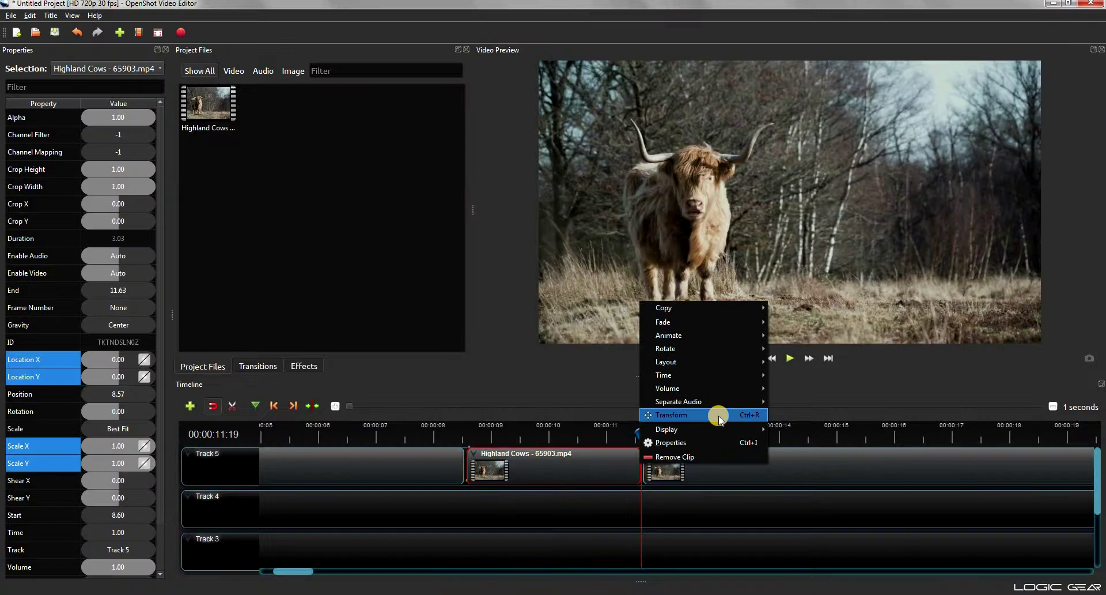
click(601, 394)
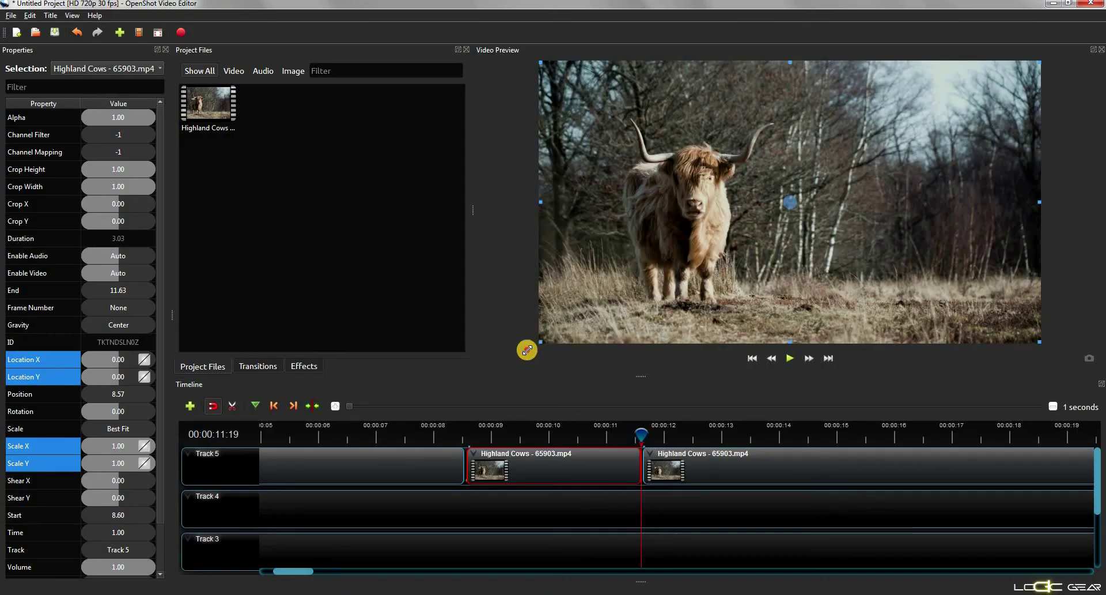
drag(86, 541, 0, 594)
drag(463, 378, 381, 448)
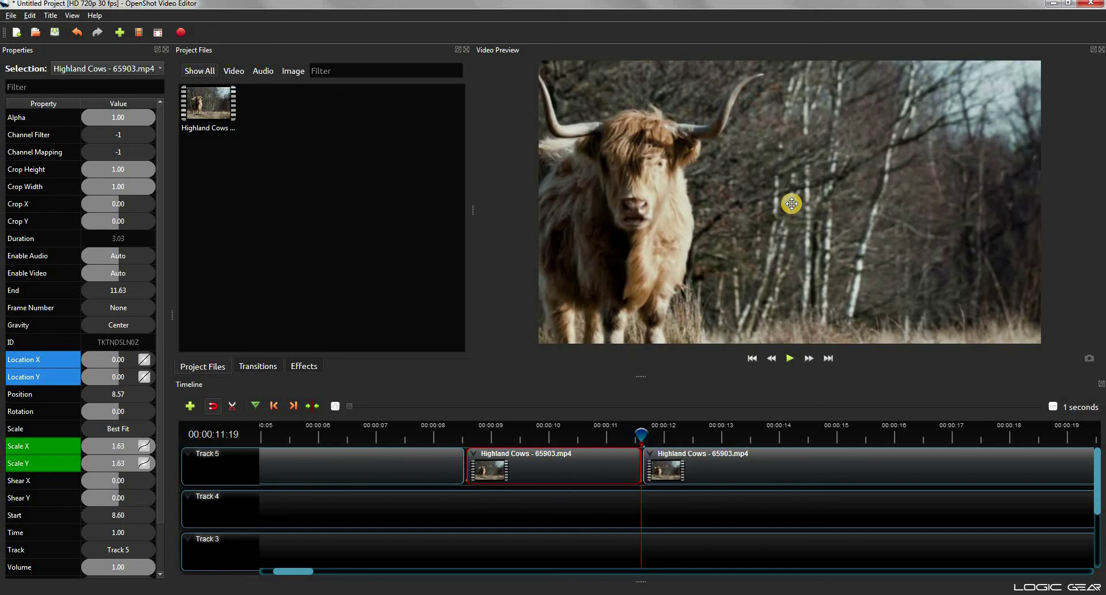
drag(790, 202, 908, 174)
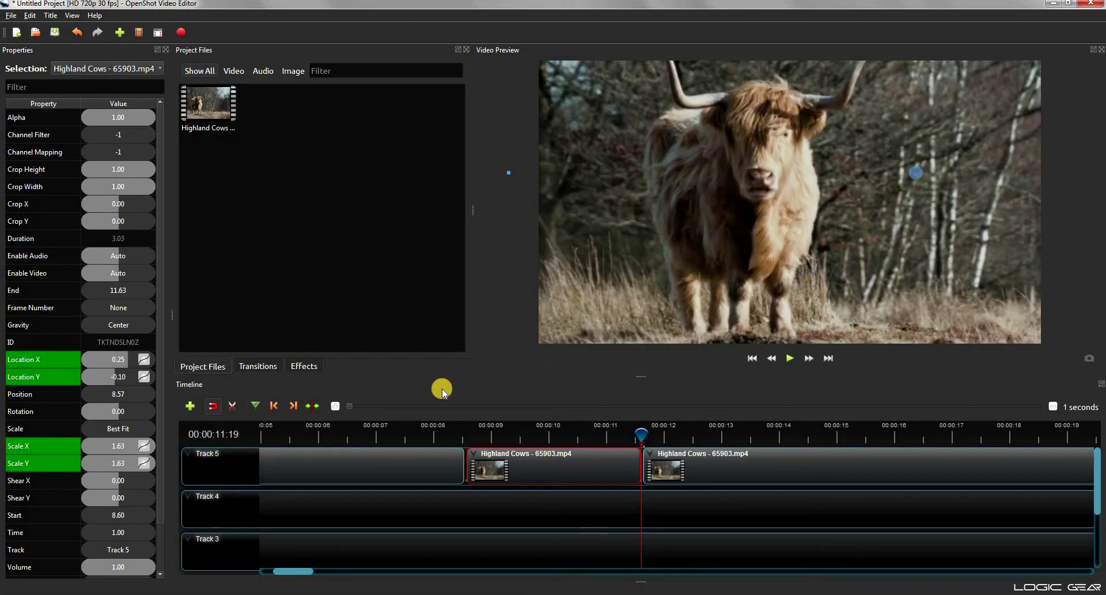
click(271, 403)
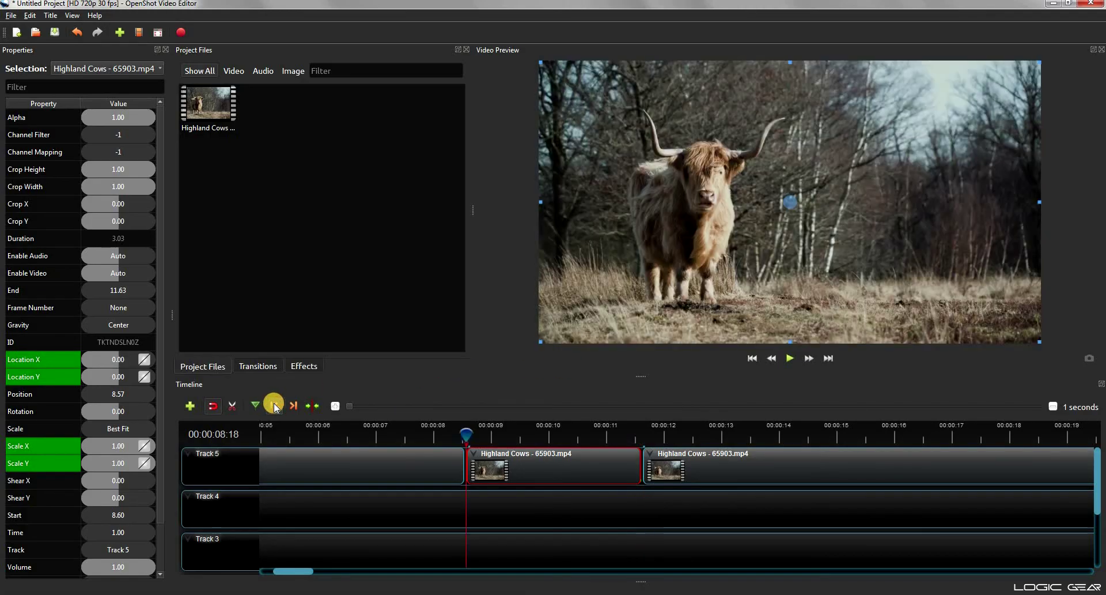
click(788, 359)
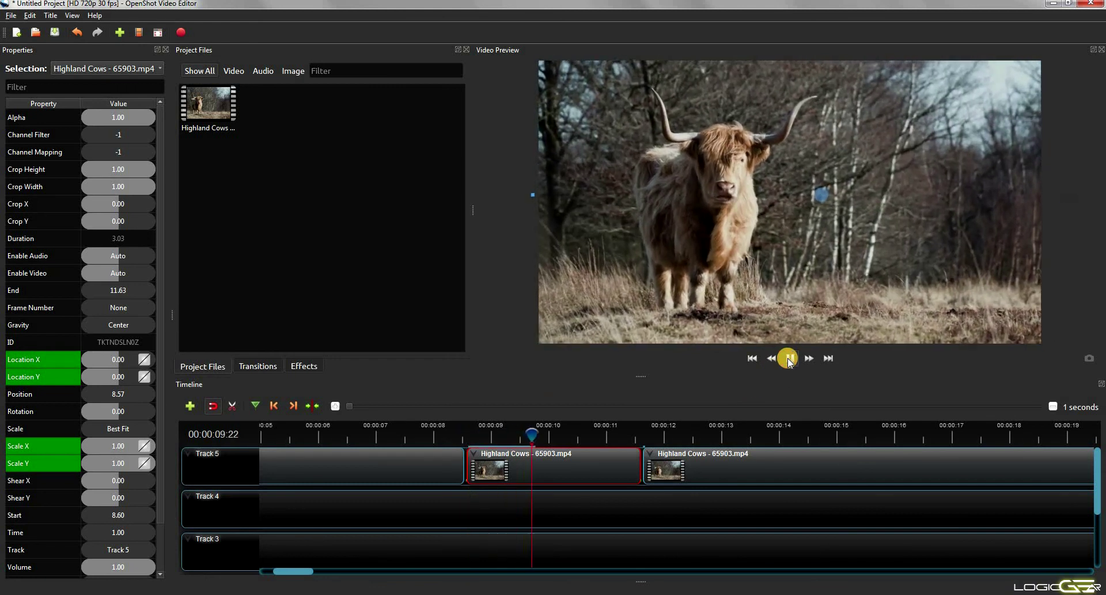
click(788, 359)
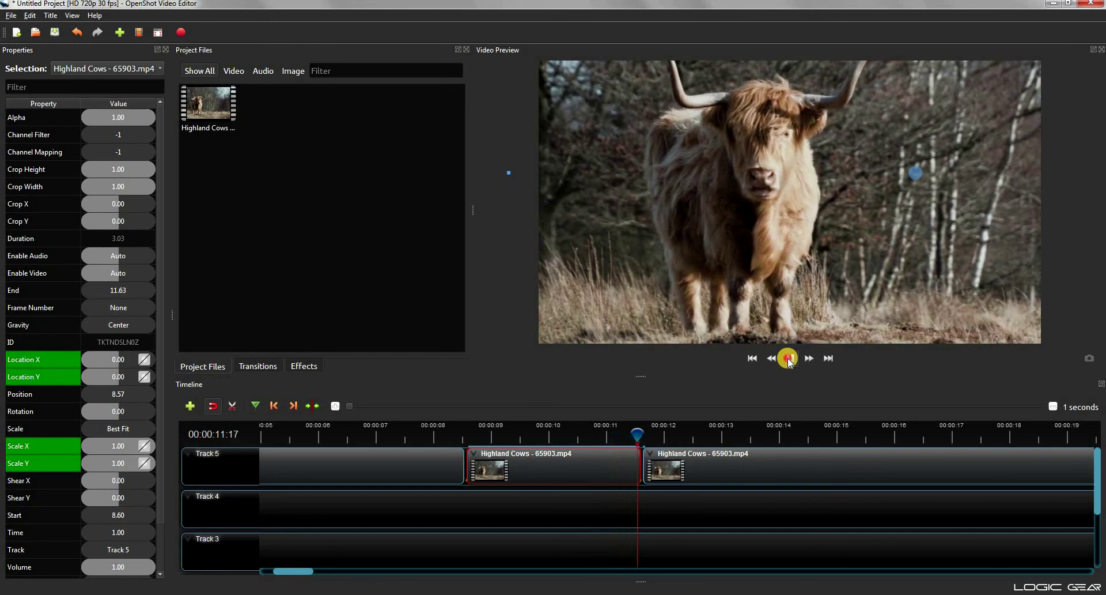
click(467, 434)
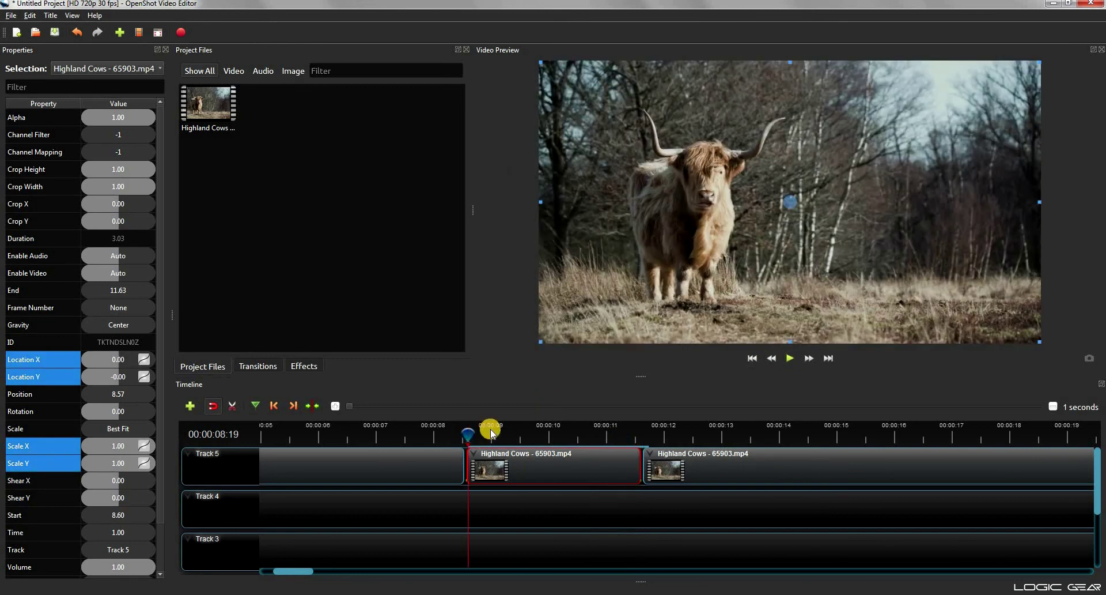
click(787, 359)
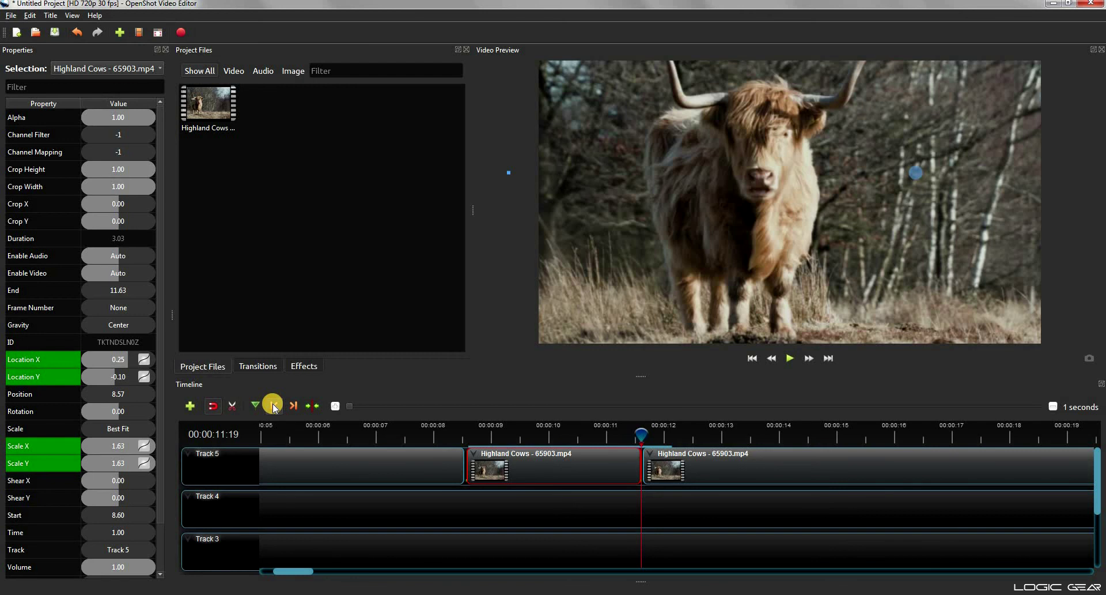
click(273, 406)
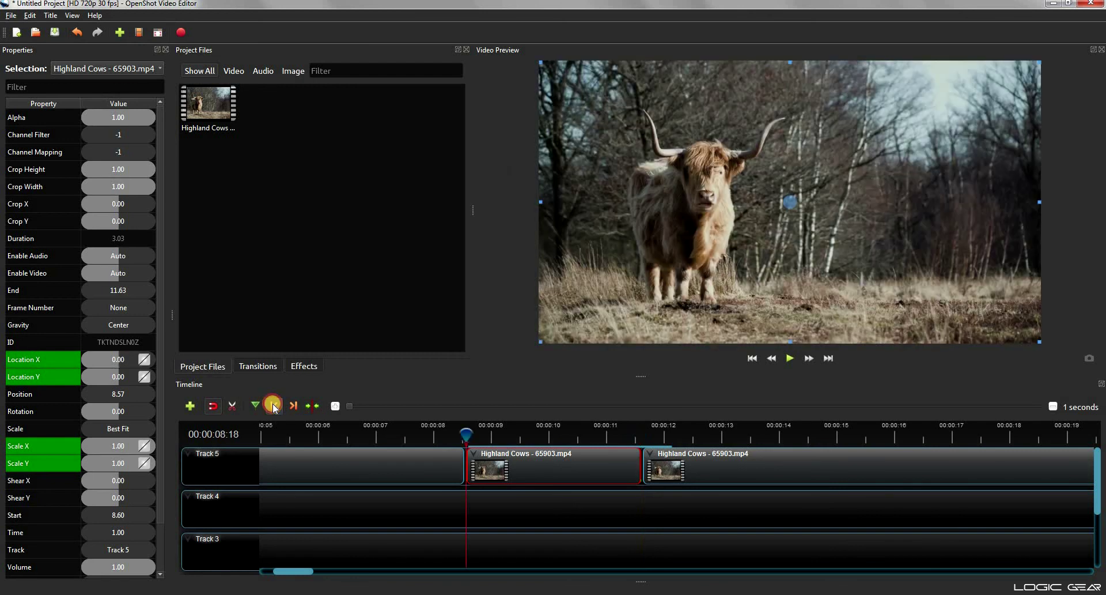
Step: Set the middle clip's starting Location X to 0.25 and Location Y to -0.10 in Properties
click(120, 360)
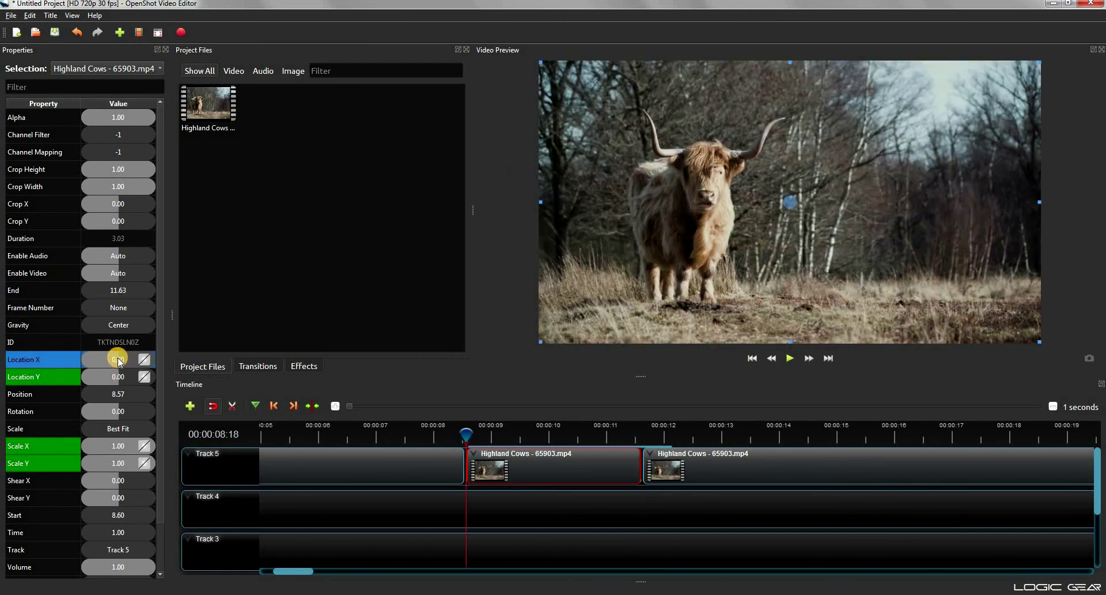
double_click(118, 359)
text(0.25)
click(109, 375)
double_click(108, 377)
text(-.10)
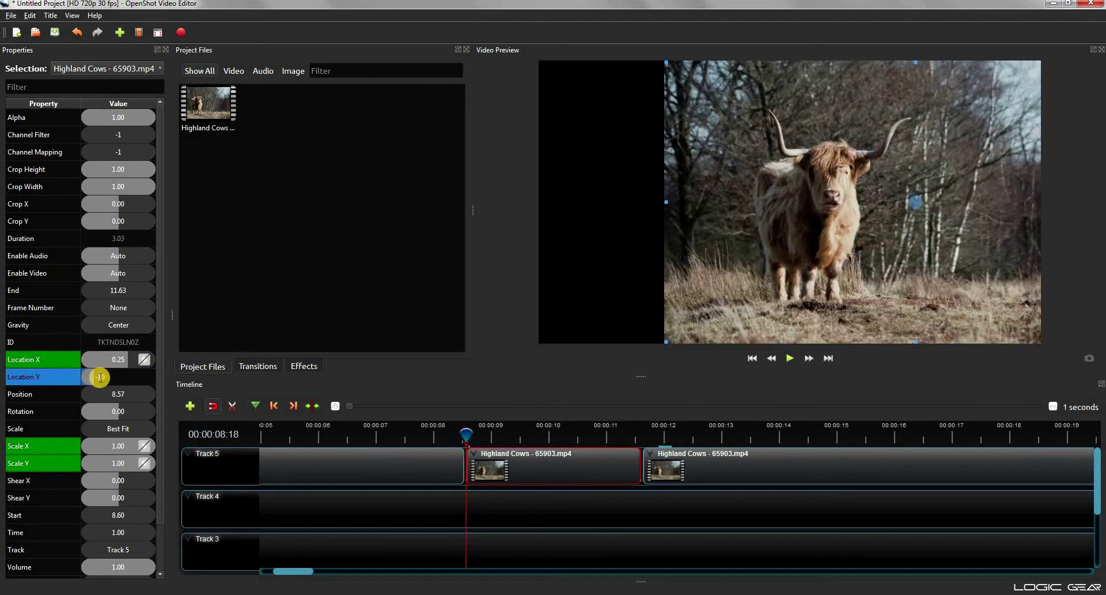
key(Return)
click(116, 447)
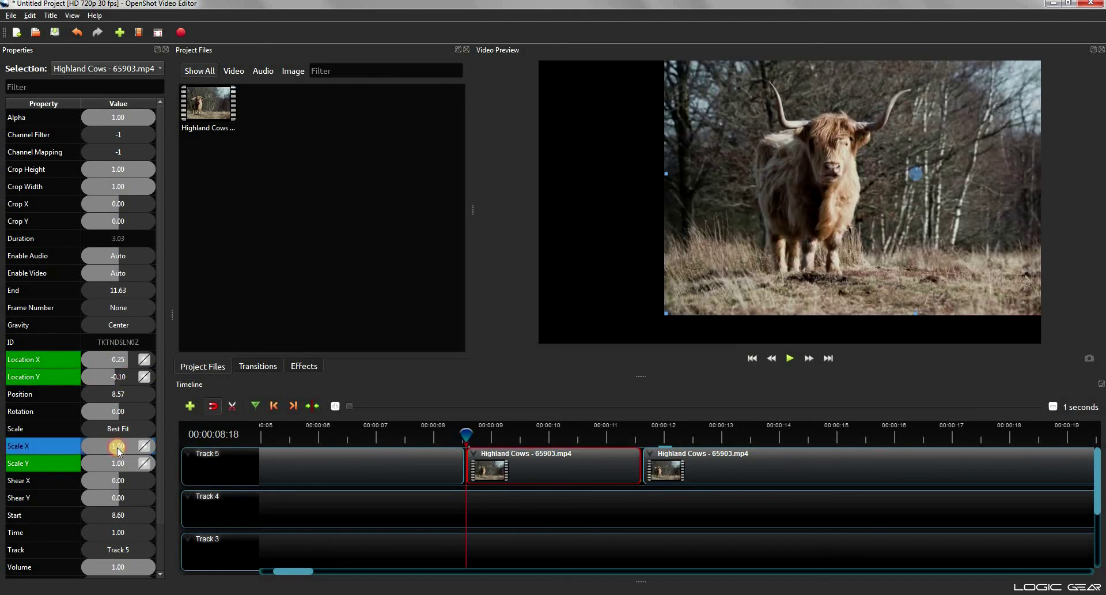